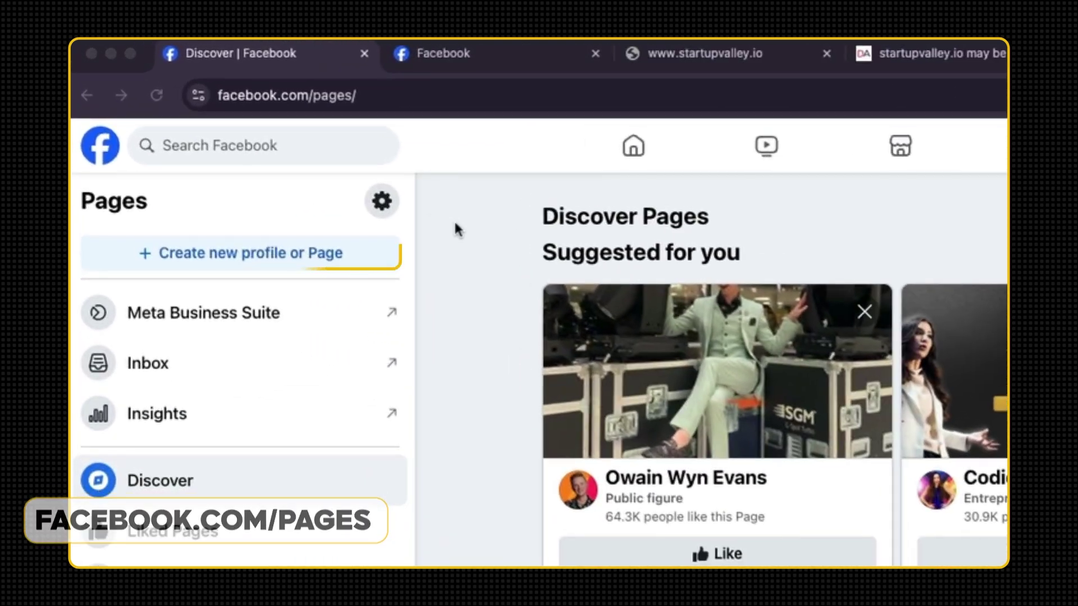
Choose Public Page as the new profile type and bring up the empty Create a Page form
left_click(217, 261)
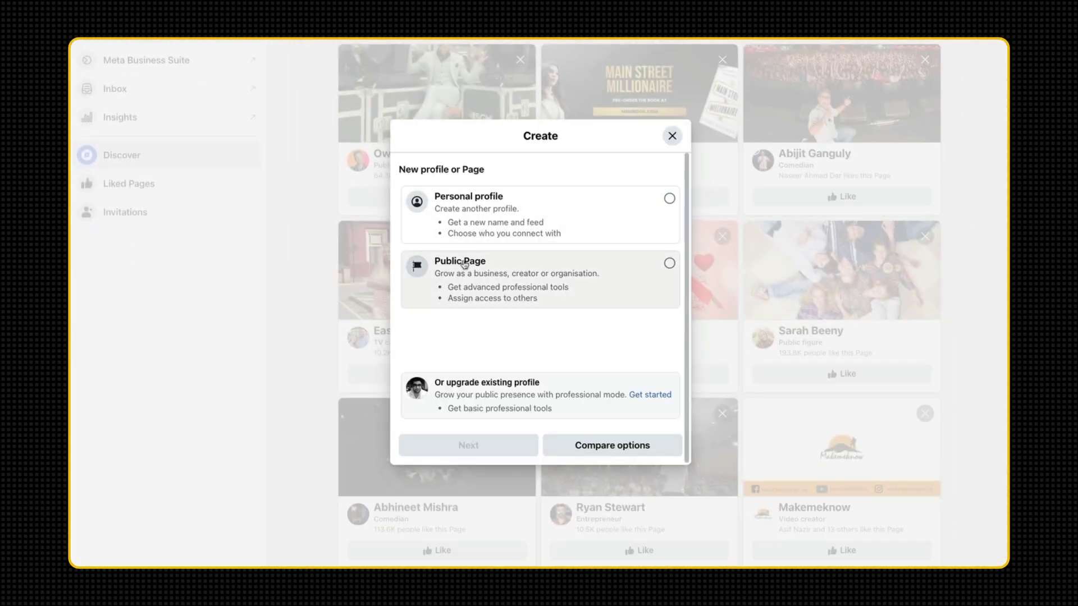
left_click(578, 279)
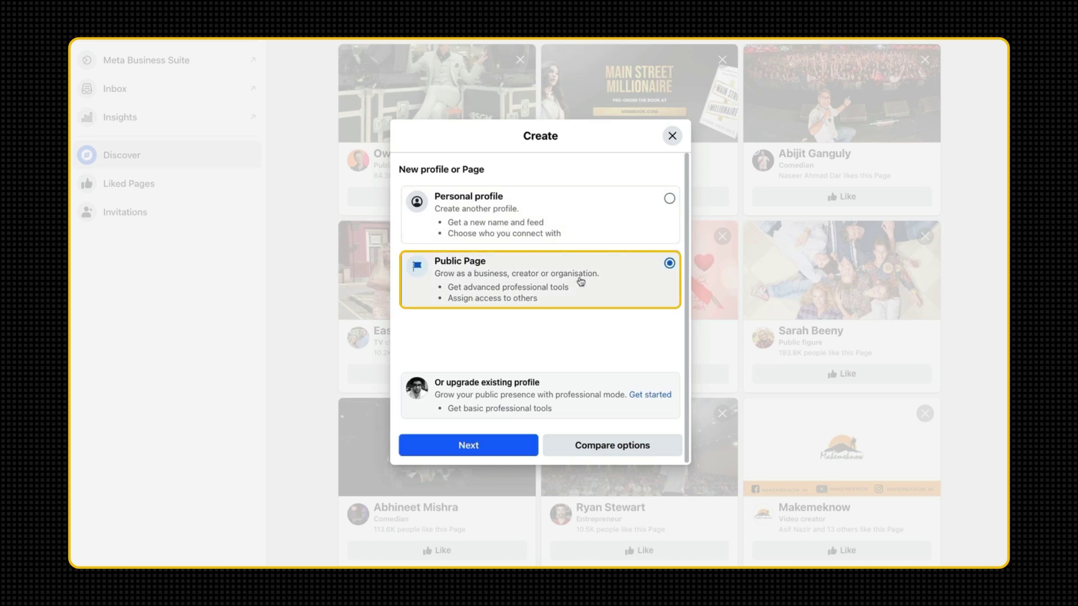
left_click(469, 446)
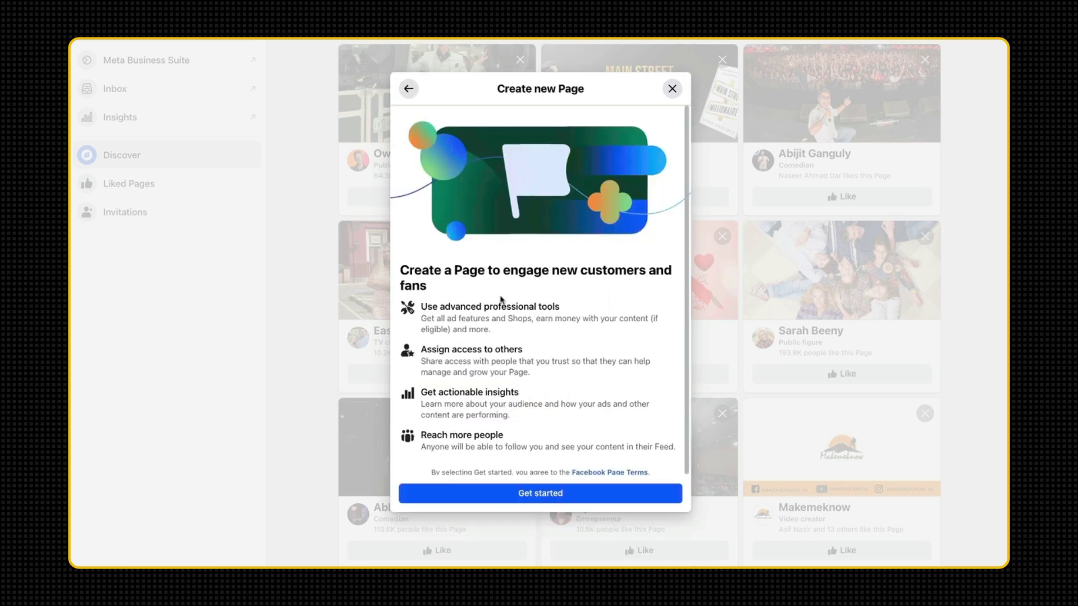
left_click(533, 494)
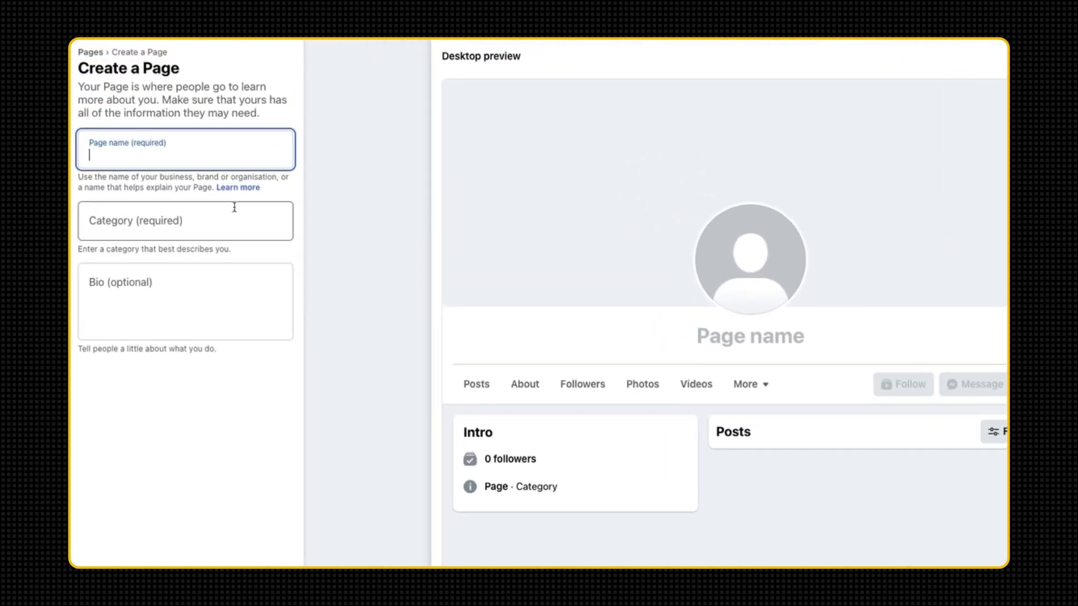
Name the Page 'Converzive' and set its category to Marketing agency
type("Conver")
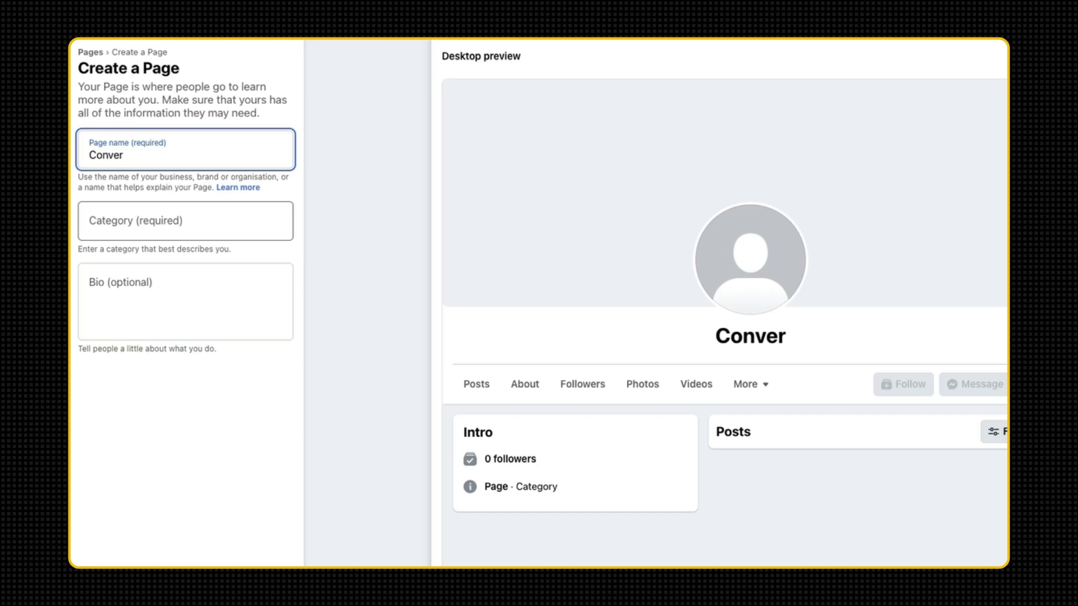
type("zive")
left_click(197, 227)
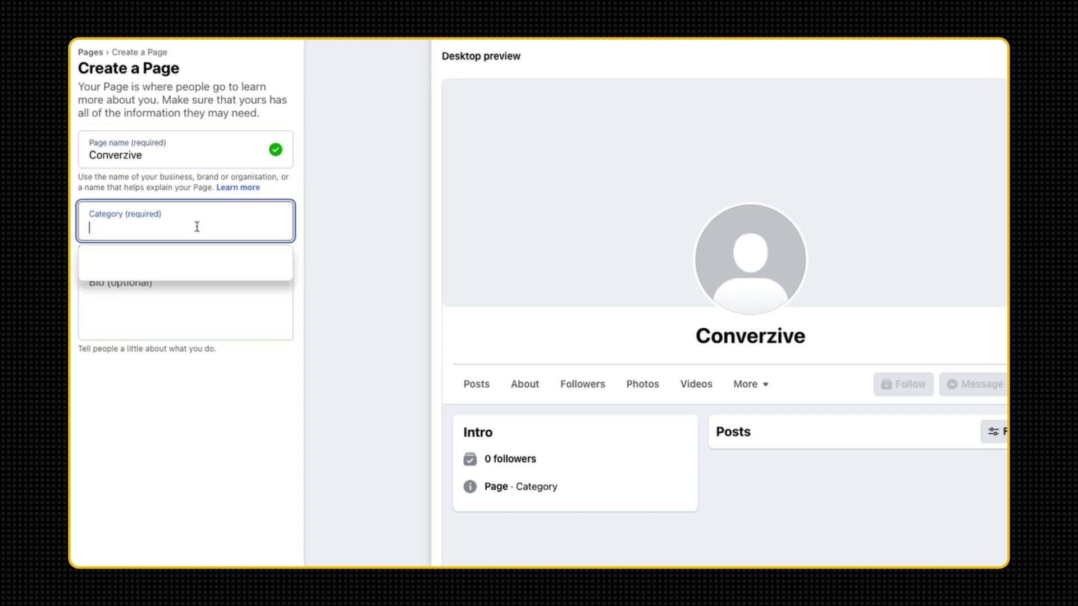
type("Marketing a")
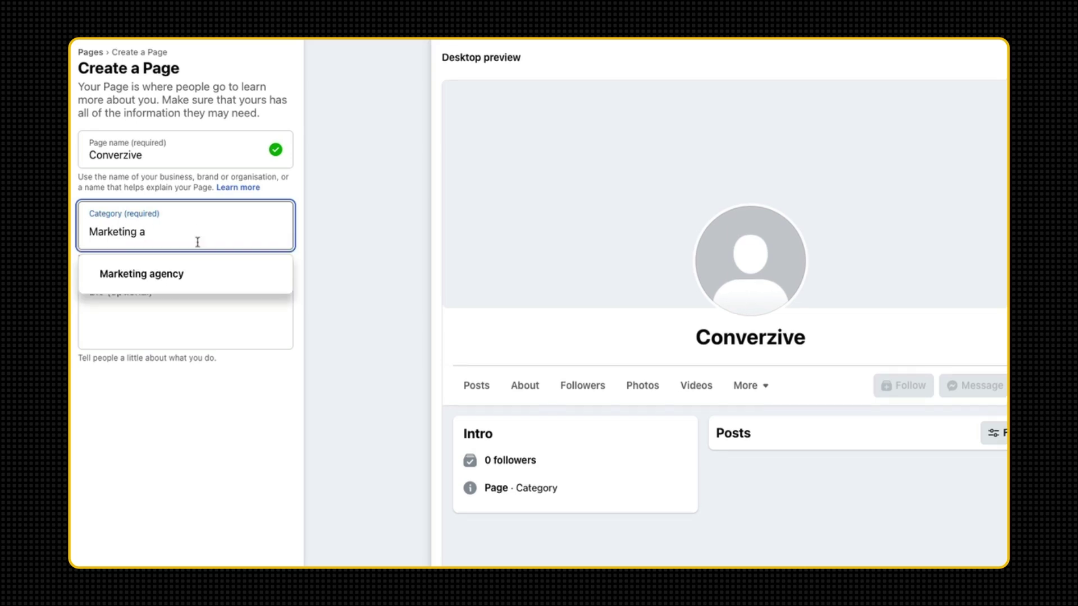
left_click(199, 275)
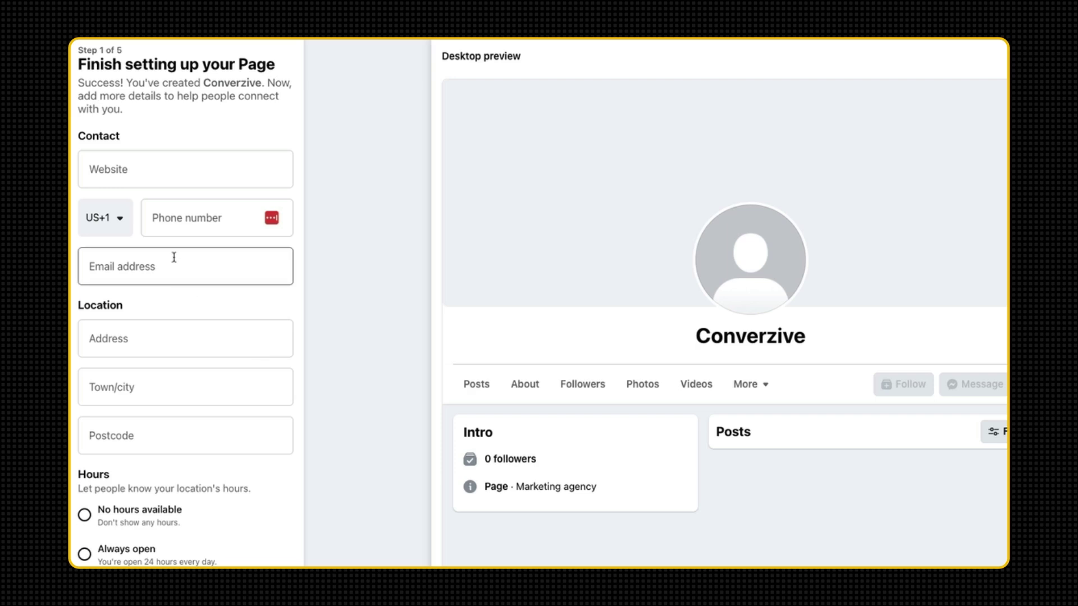
left_click(164, 167)
type("www")
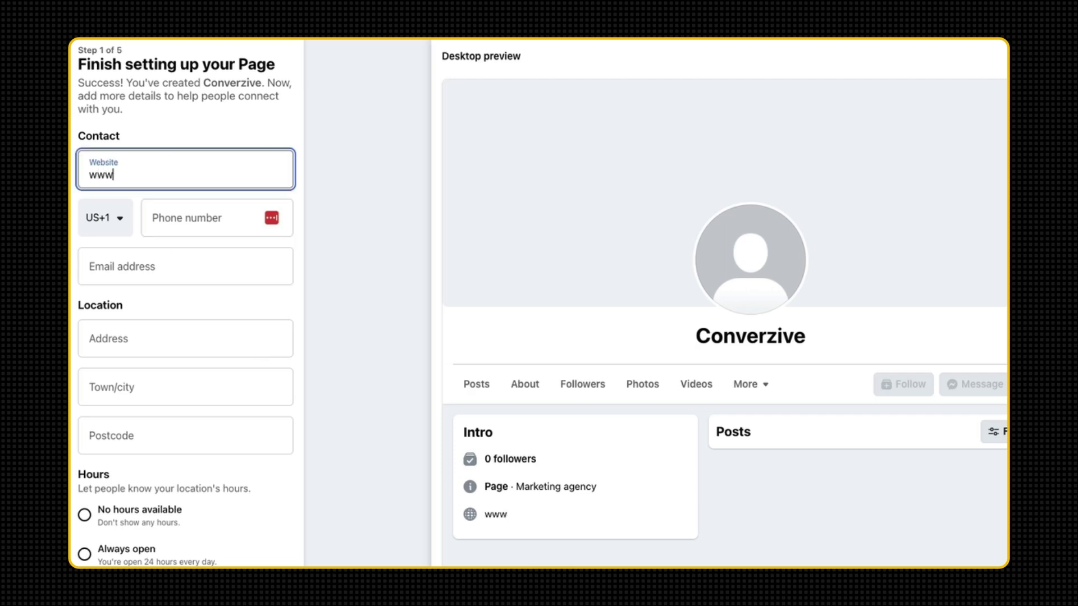
type("/converzive.com")
key("Tab")
key("Tab")
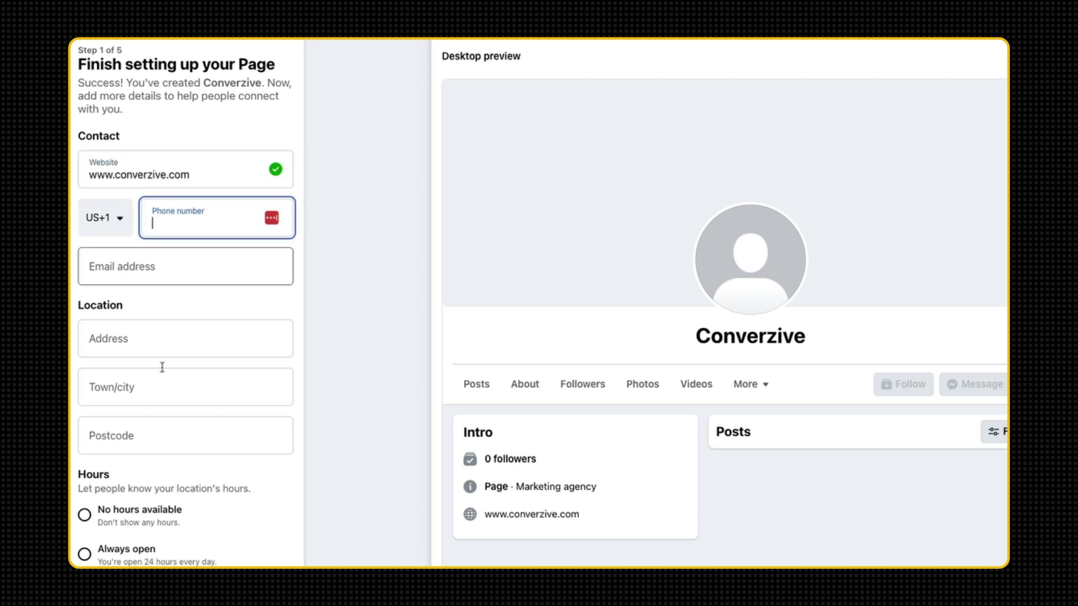
left_click(142, 275)
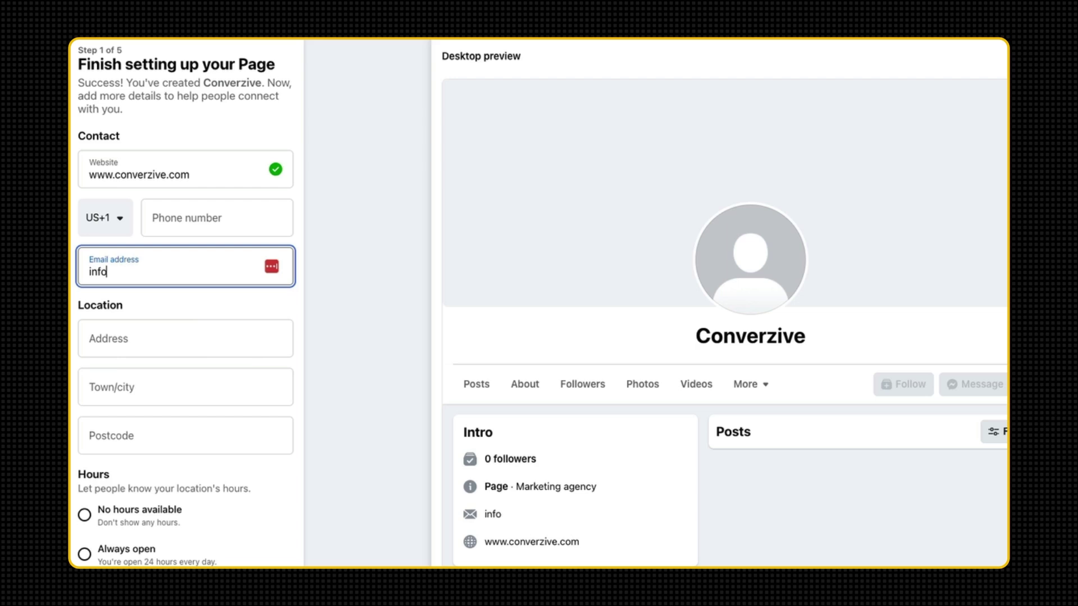
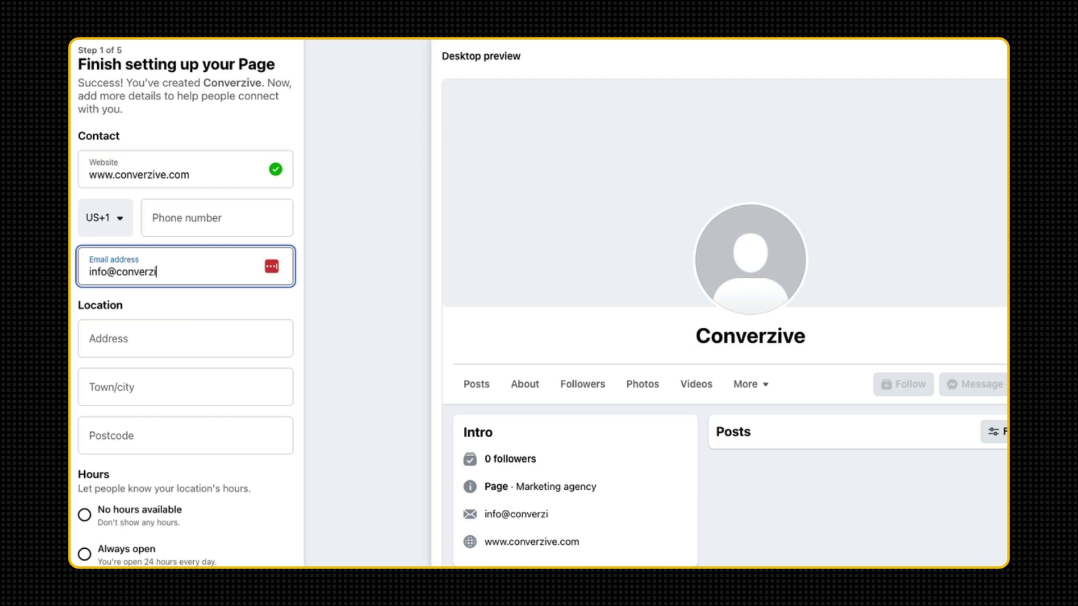
key("Tab")
key("Tab")
key("Tab")
key("Tab")
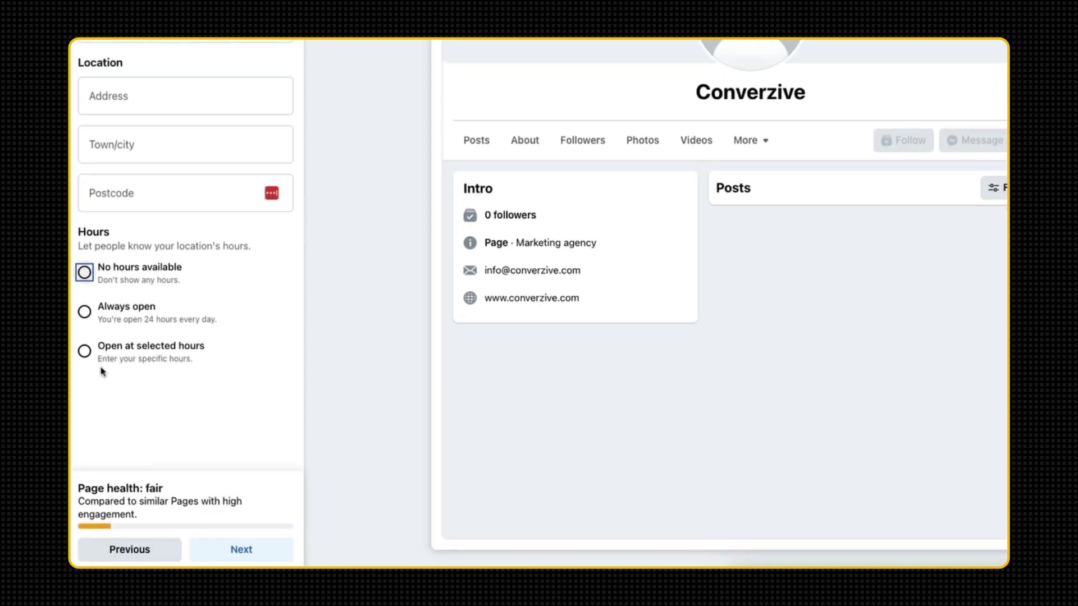
left_click(84, 311)
left_click(252, 555)
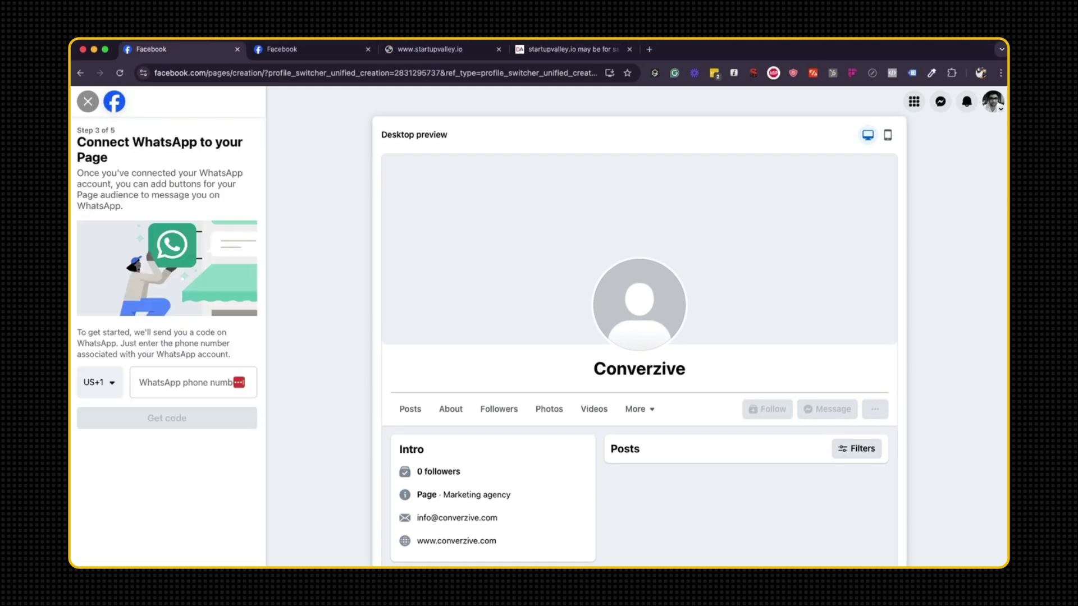
Enter the WhatsApp phone number with the United Kingdom country code and request a verification code
left_click(111, 385)
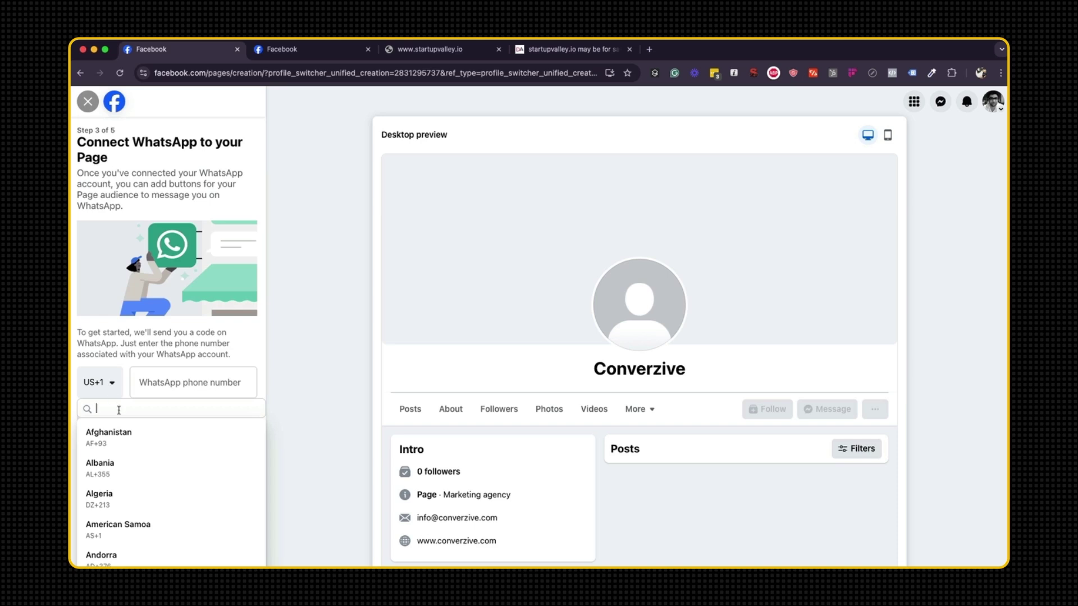
type("united")
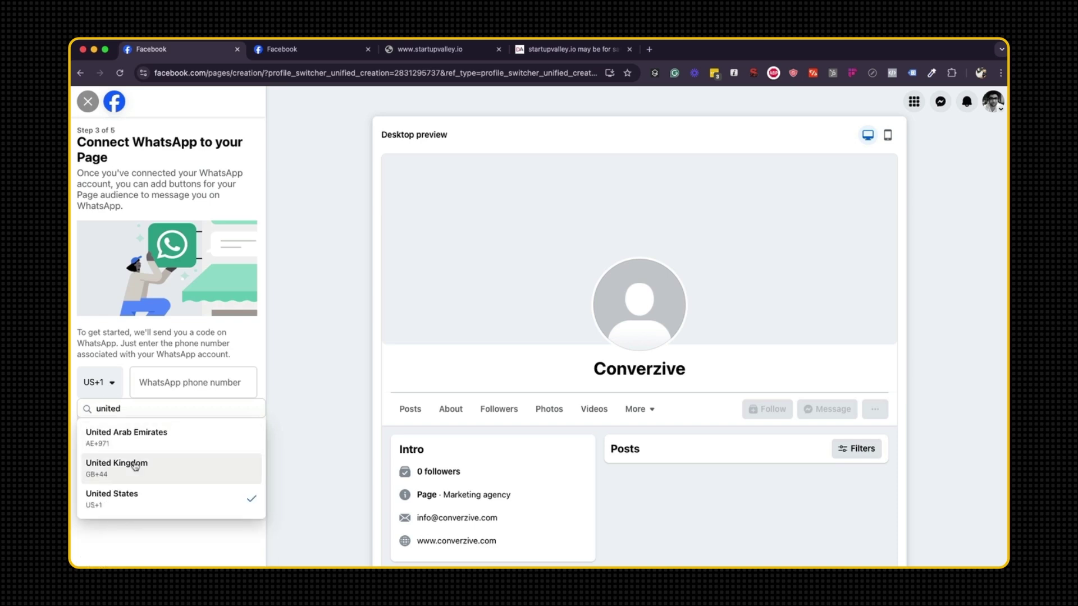
left_click(120, 464)
left_click(176, 386)
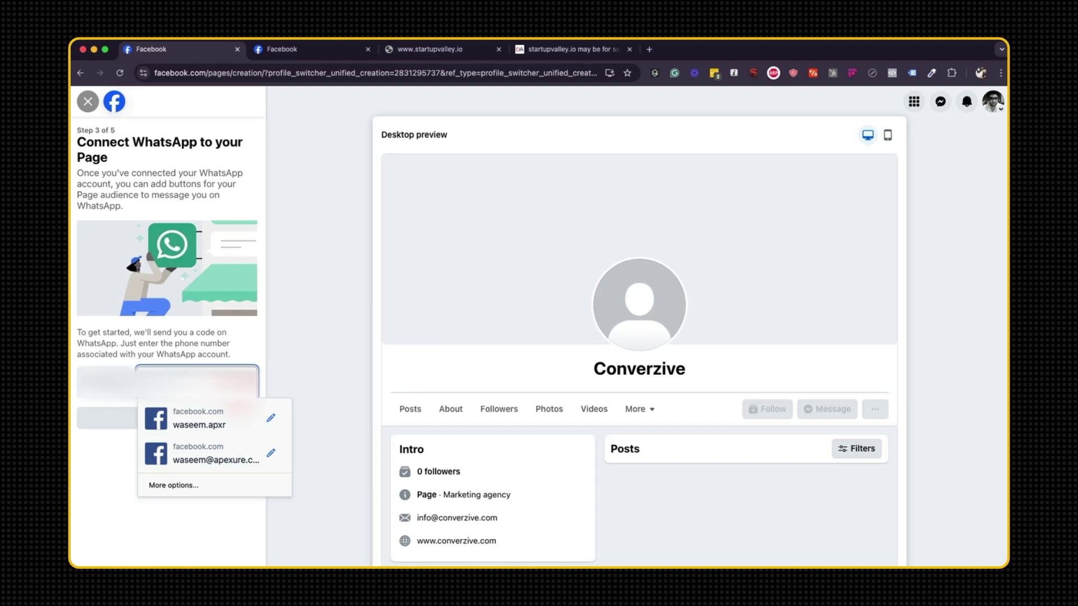
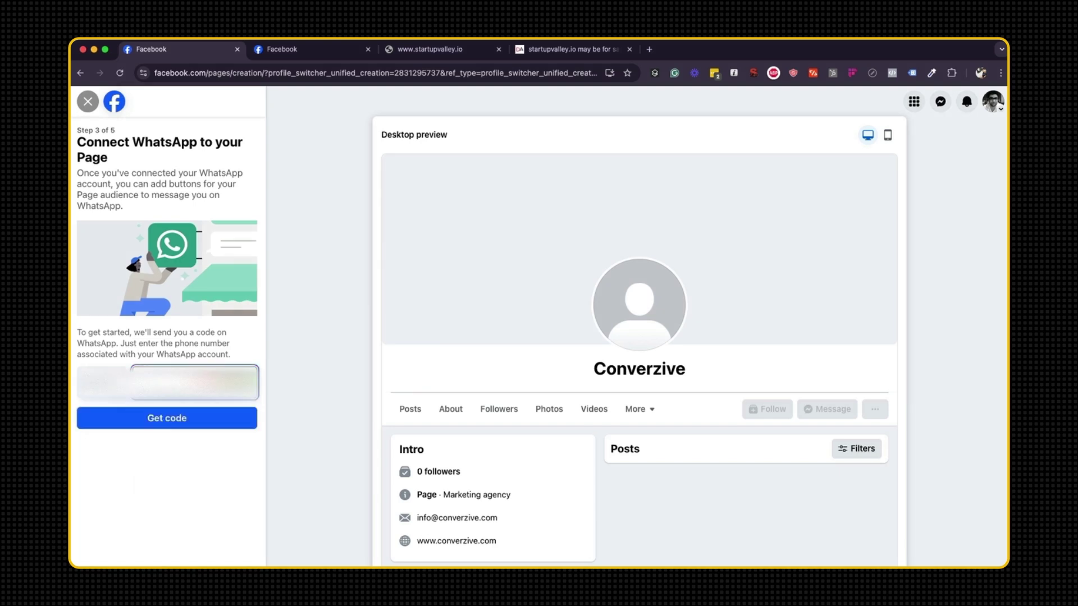
left_click(174, 419)
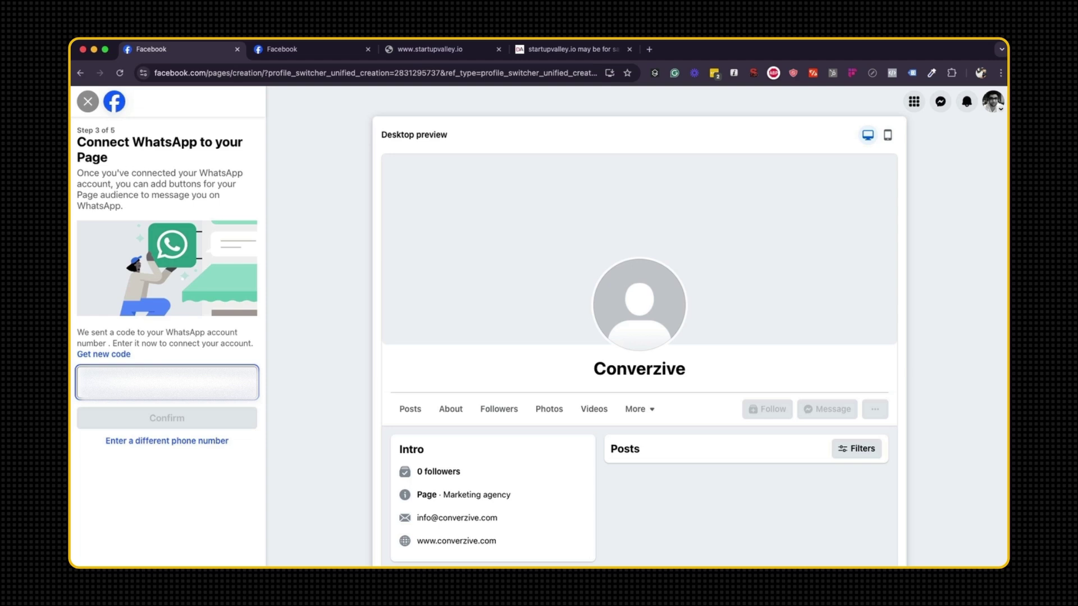
Enter the received verification code and confirm the WhatsApp connection
left_click(162, 392)
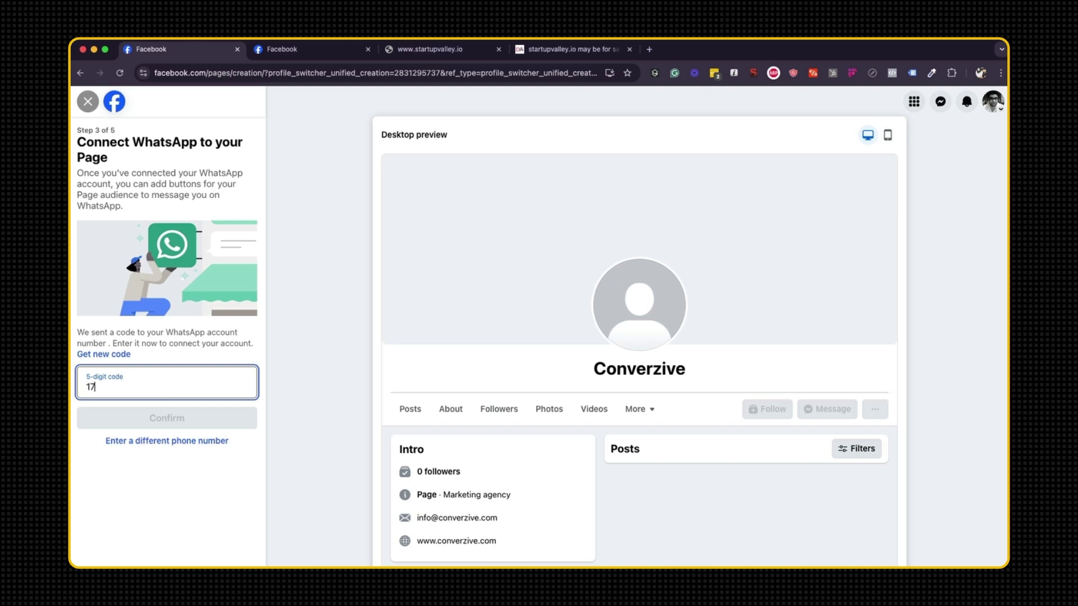
left_click(138, 425)
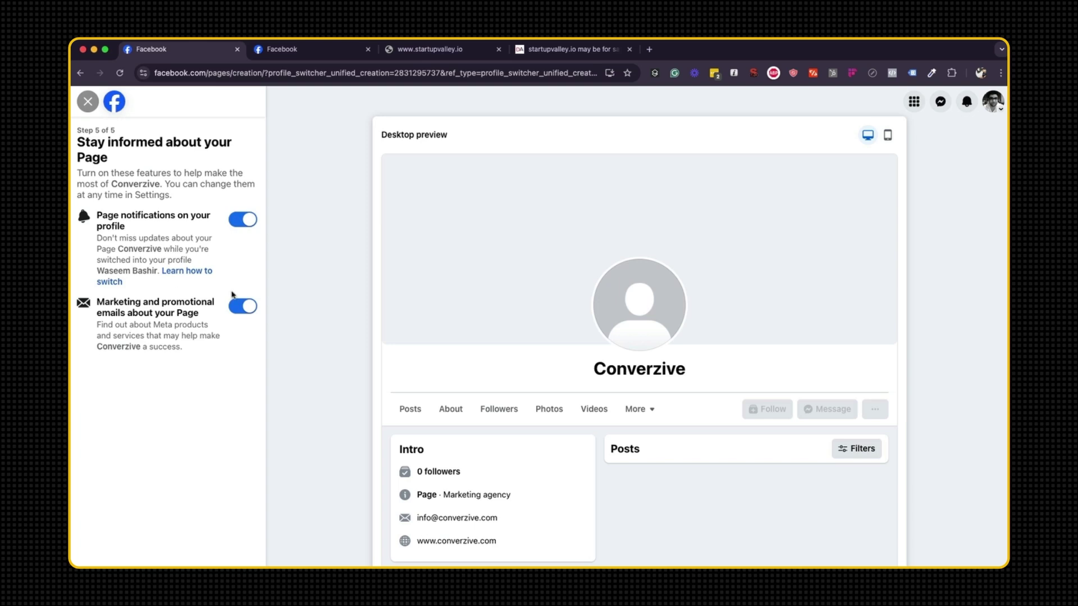
Turn off marketing emails, finish setup, and dismiss the new-Page welcome tour
left_click(240, 313)
left_click(191, 553)
left_click(674, 341)
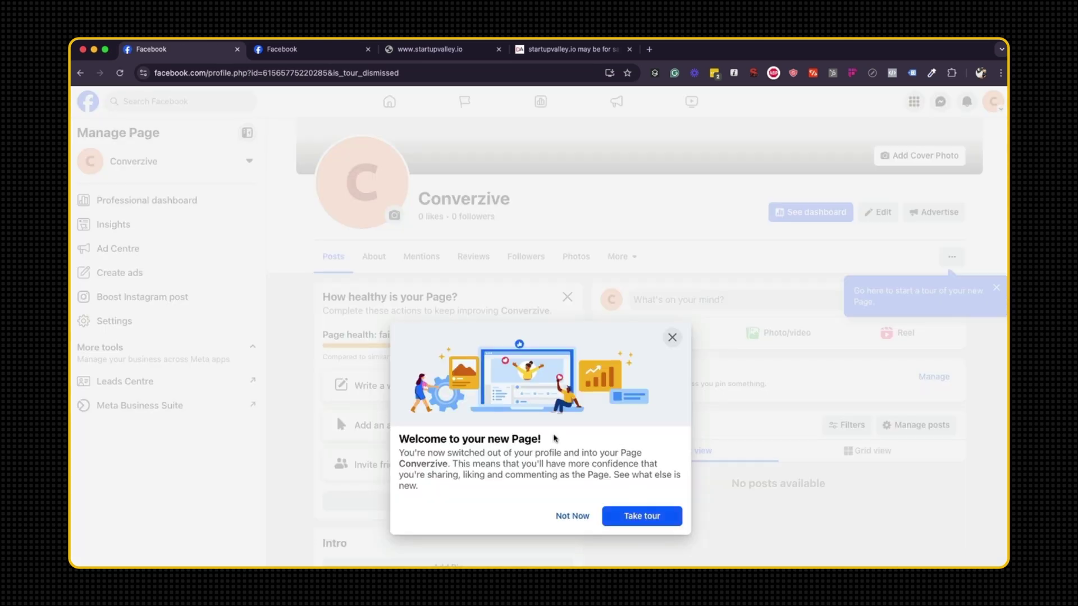
left_click(673, 338)
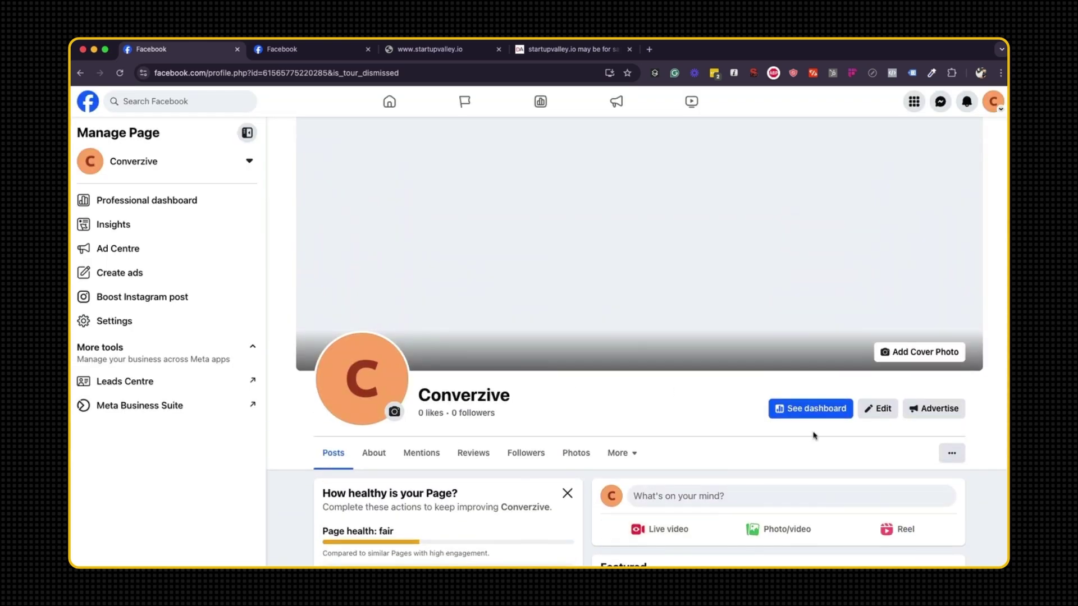
Scroll down to look over the new Converzive Page
scroll(815, 436, "down", 2)
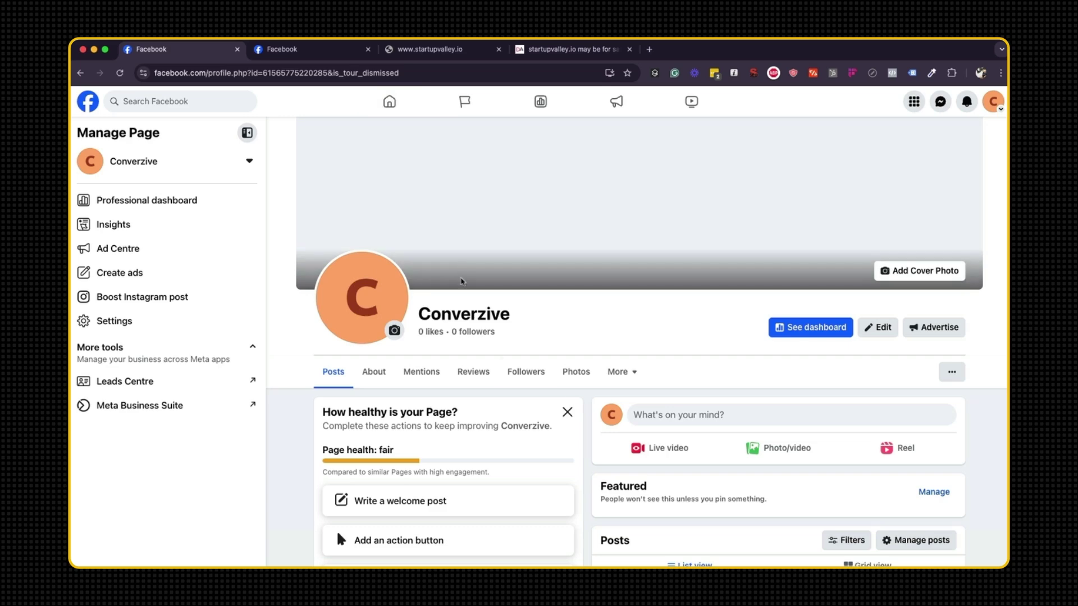
scroll(502, 416, "down", 3)
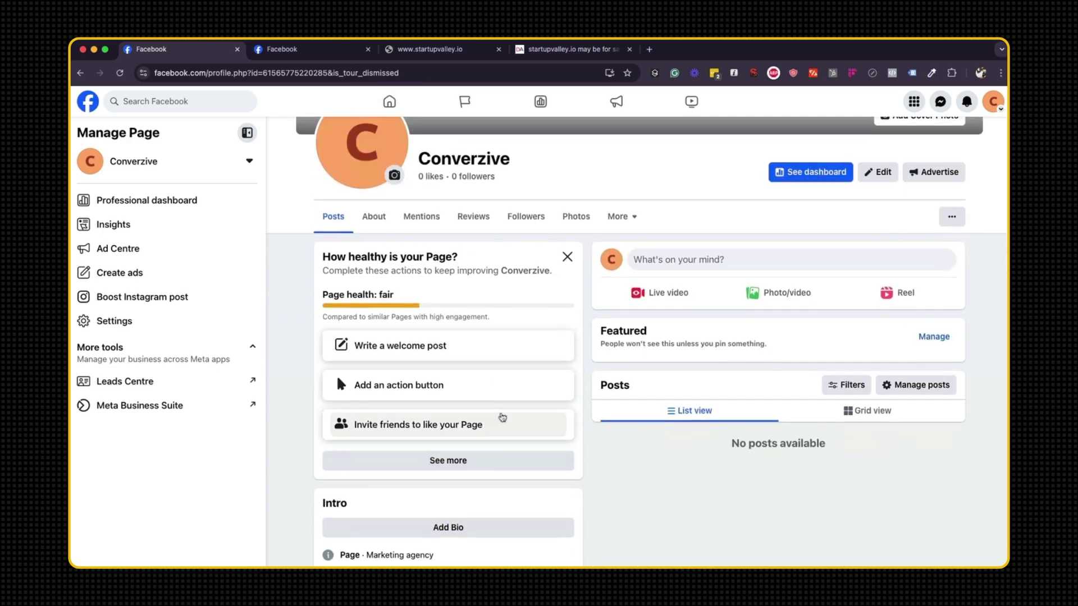
scroll(502, 417, "down", 3)
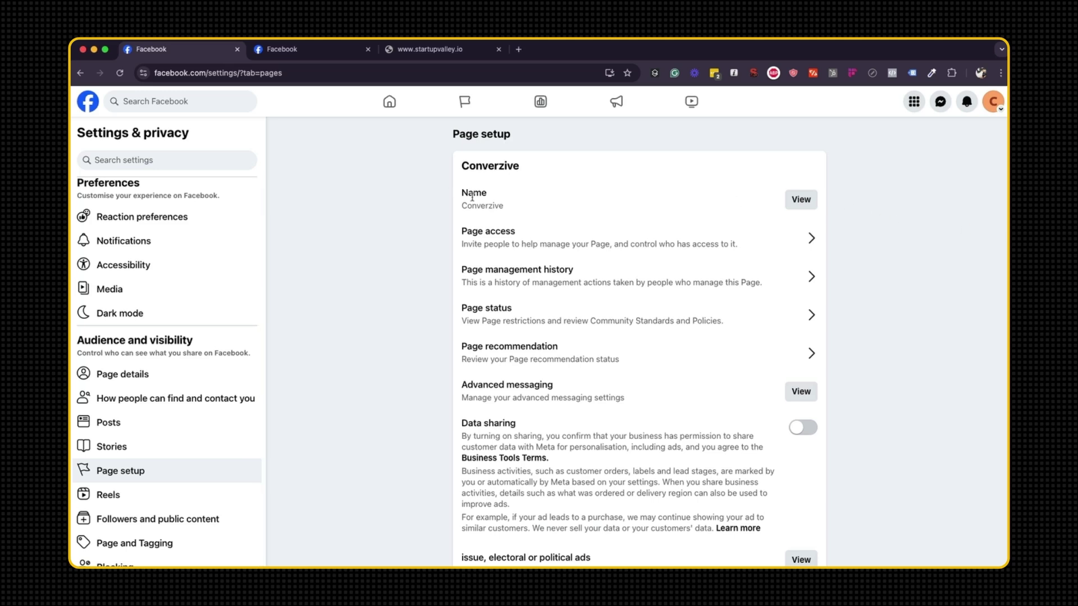
Replace the Page username with converzive, save, and confirm with the account password
left_click(806, 204)
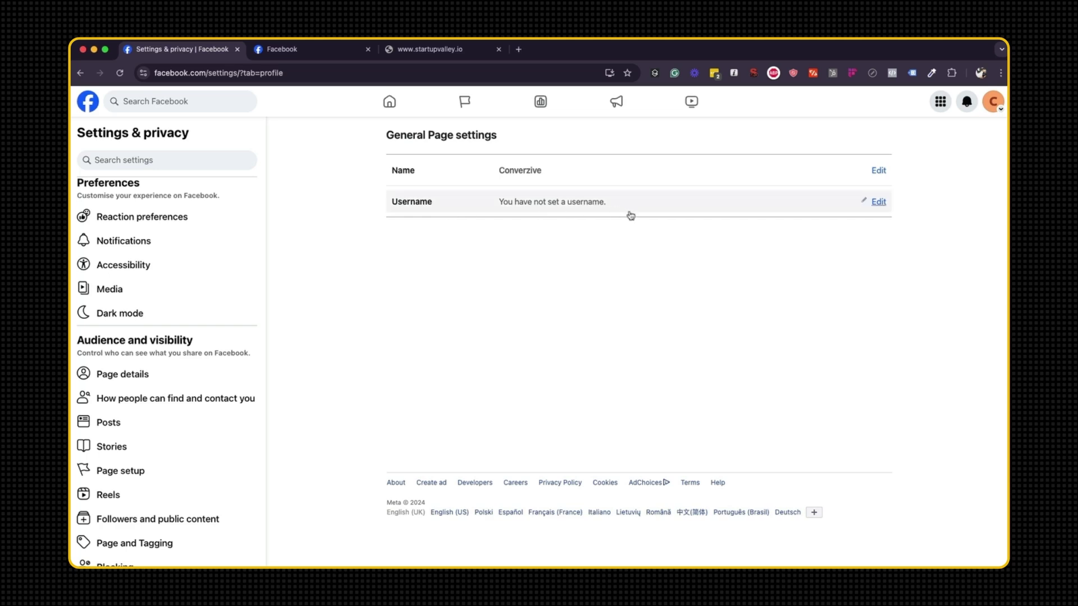
left_click(871, 203)
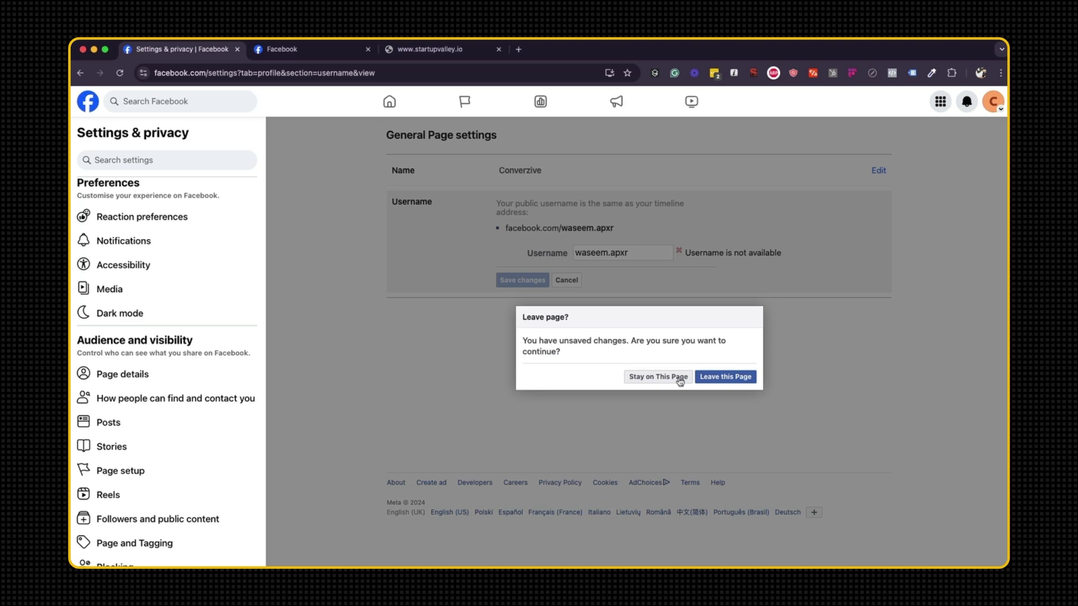
left_click(678, 377)
left_click(634, 256)
double_click(633, 256)
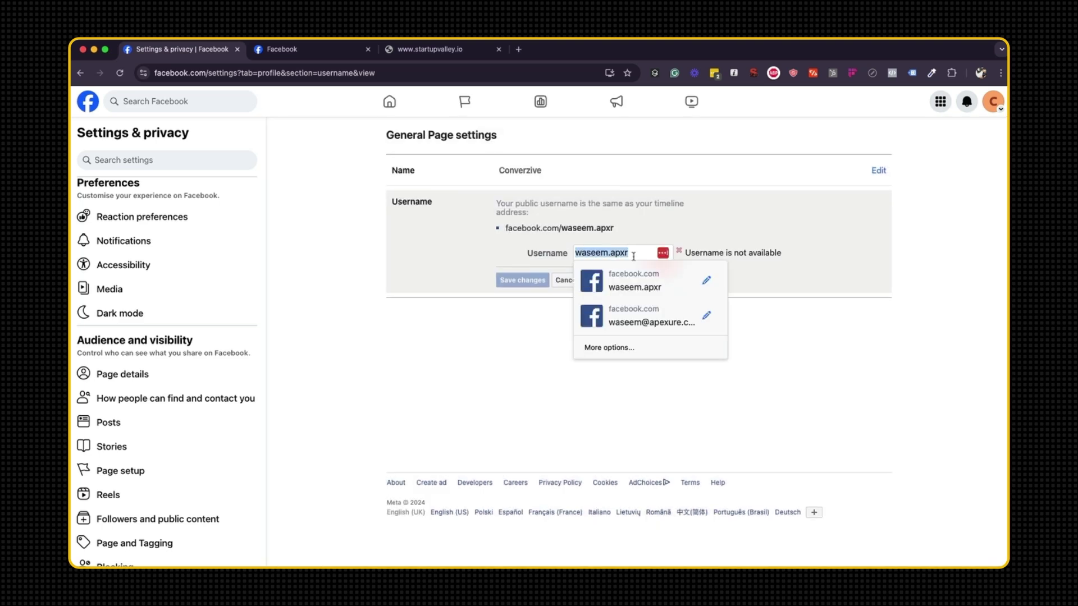
key("BackSpace")
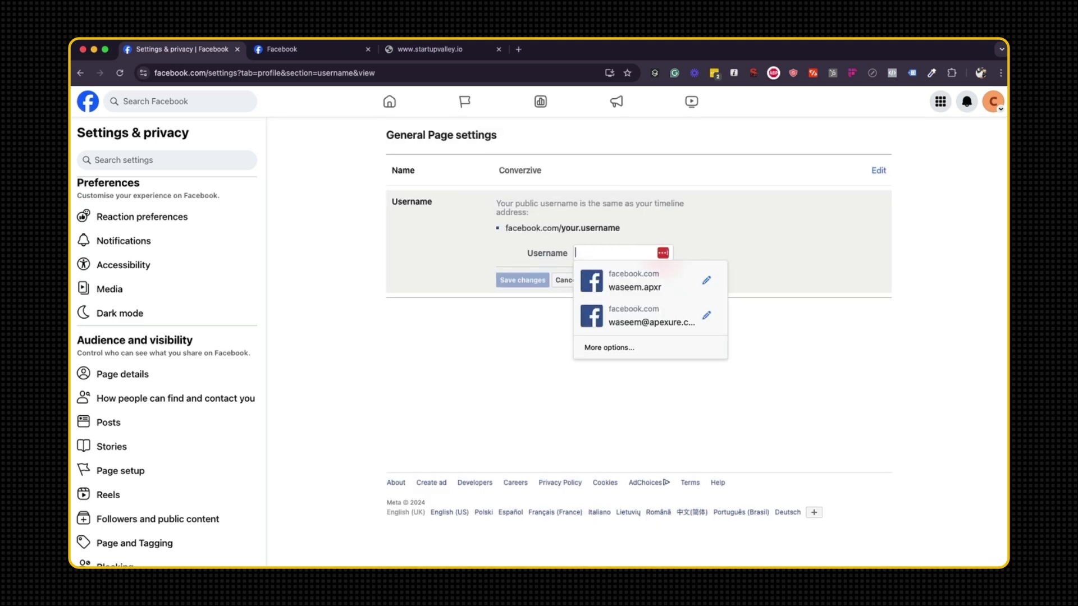
type("converzive")
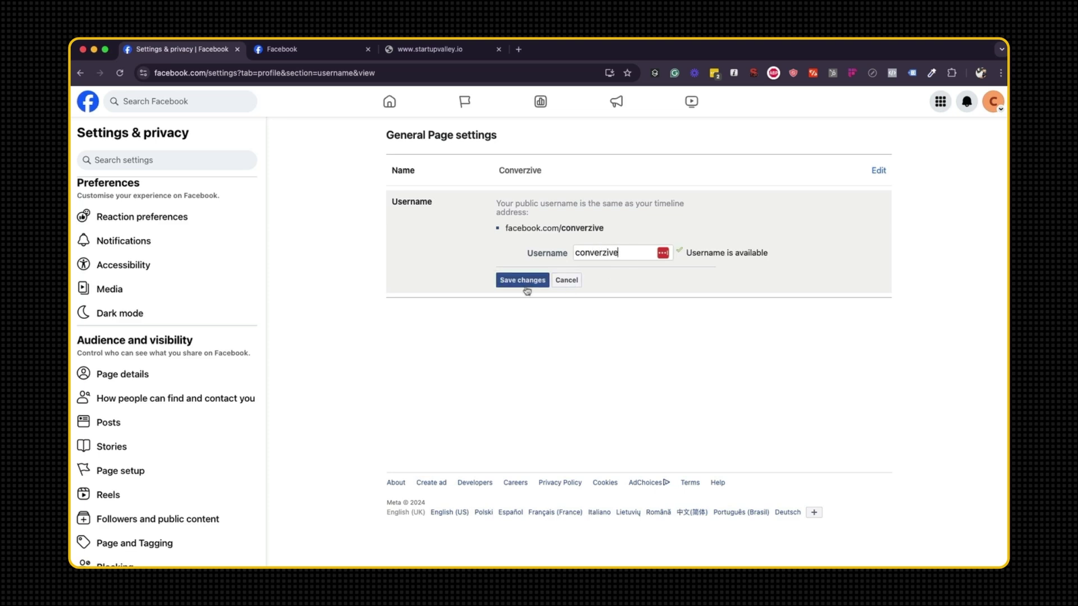
left_click(533, 282)
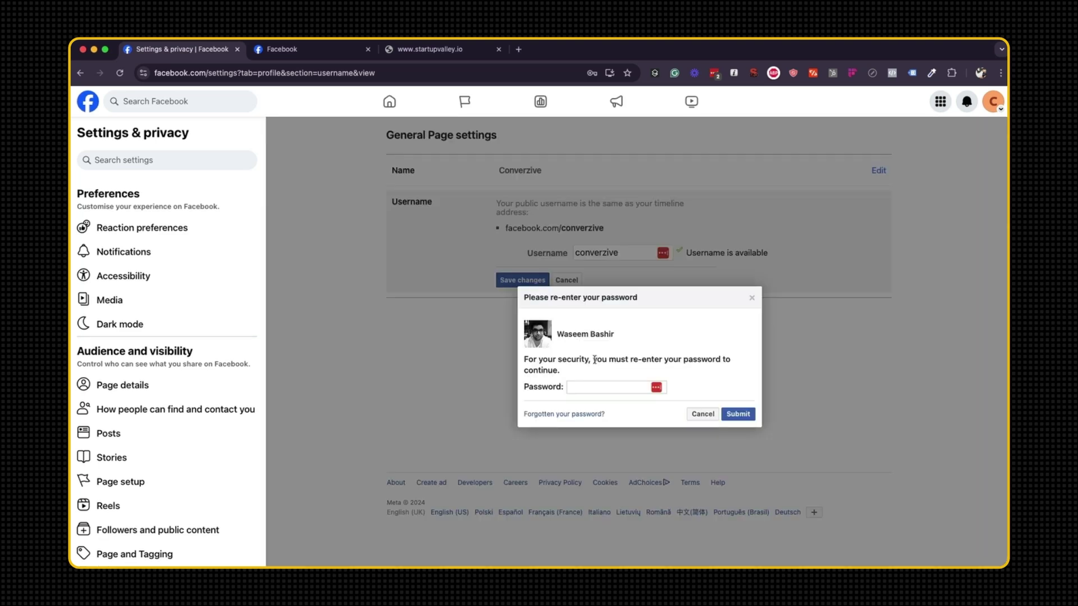
key("super+v")
left_click(739, 414)
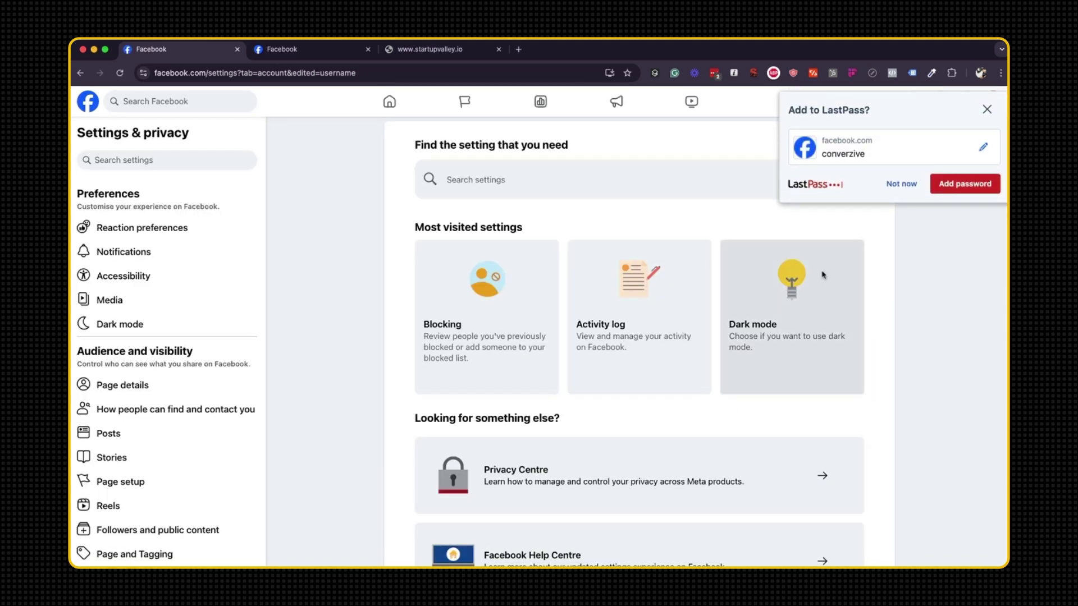
Dismiss the password manager prompt and reopen the Page's name and username settings
left_click(987, 110)
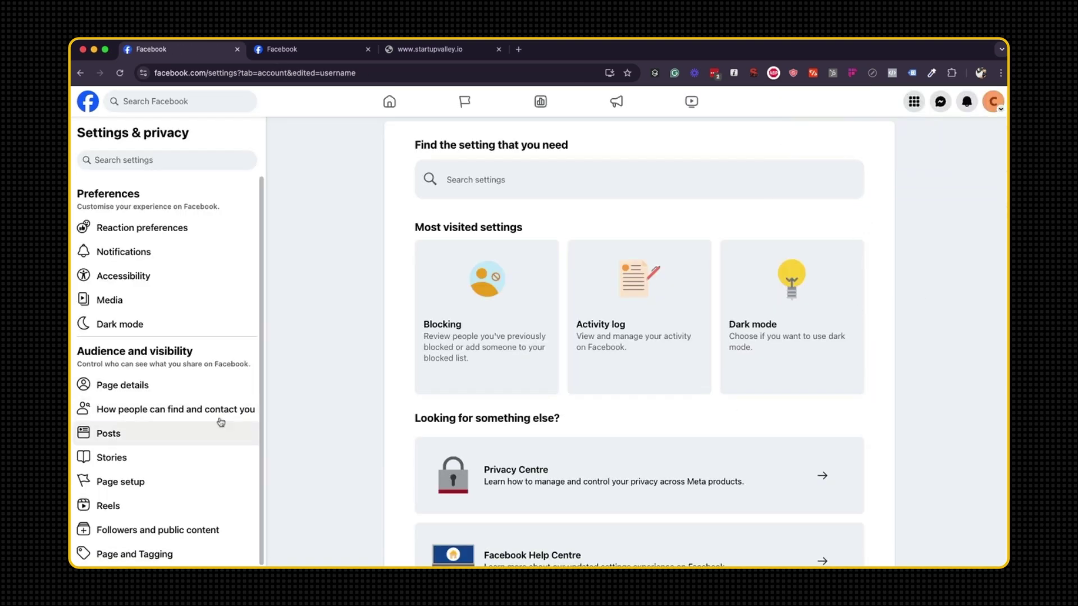
left_click(157, 481)
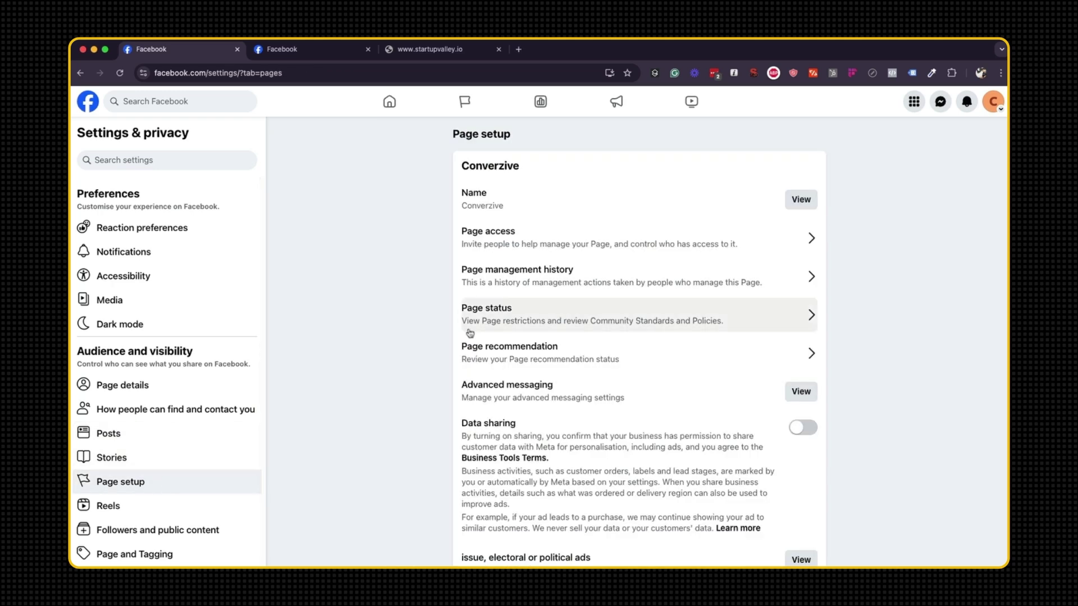
left_click(801, 206)
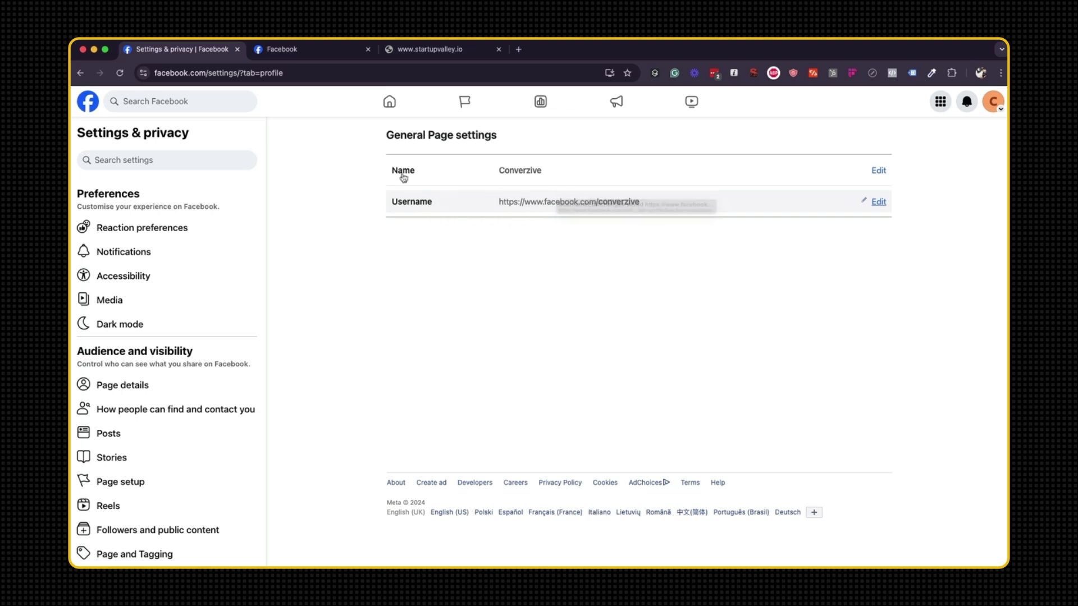
Load facebook.com/converzive in the other tab to confirm it opens the Page, then return to settings
left_click(281, 49)
double_click(212, 74)
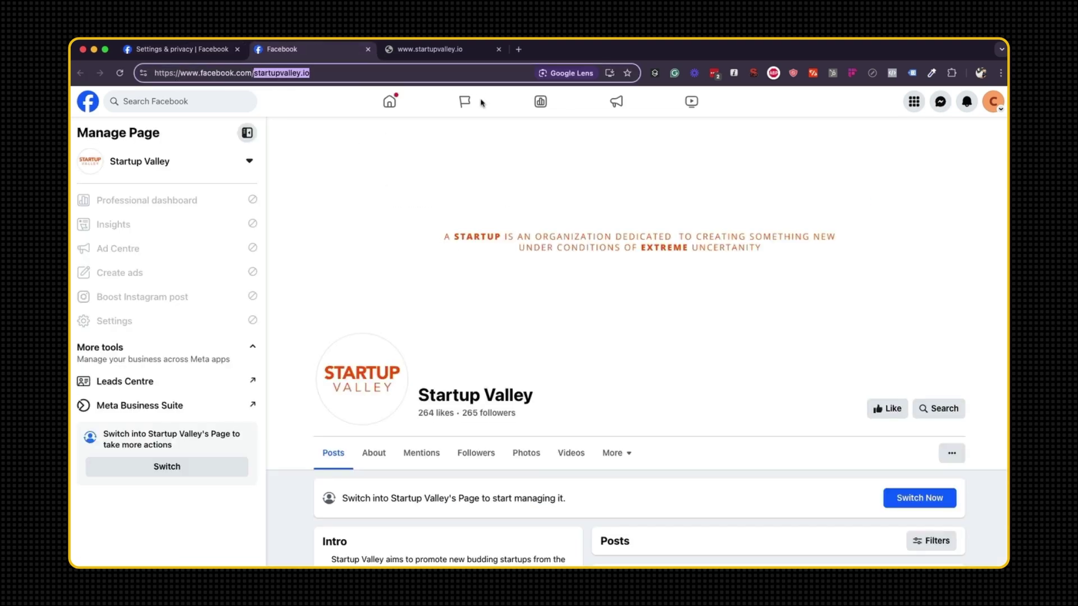
type("converzive")
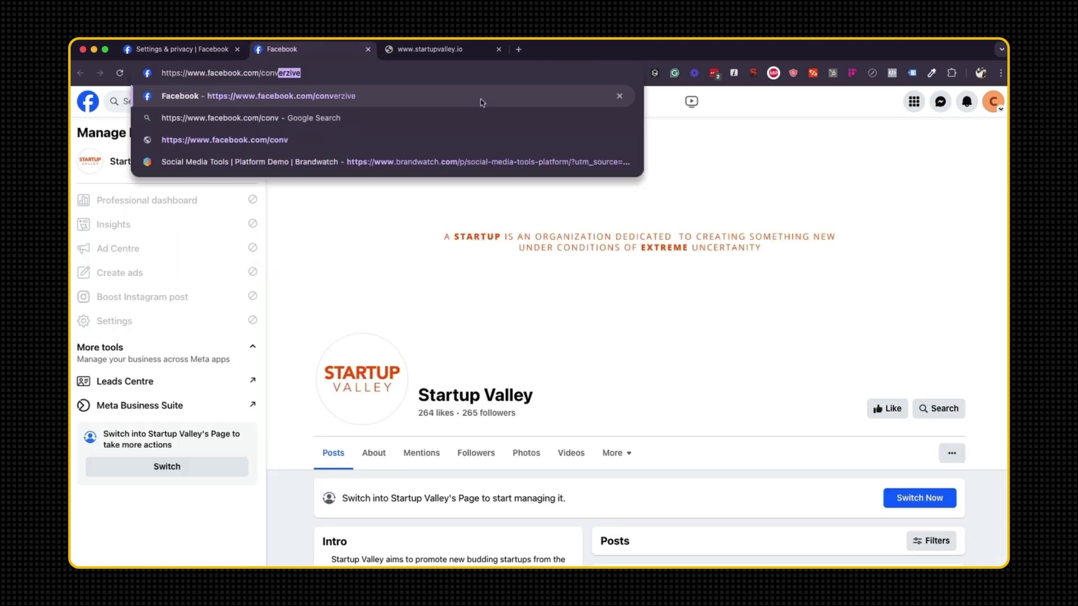
key("Return")
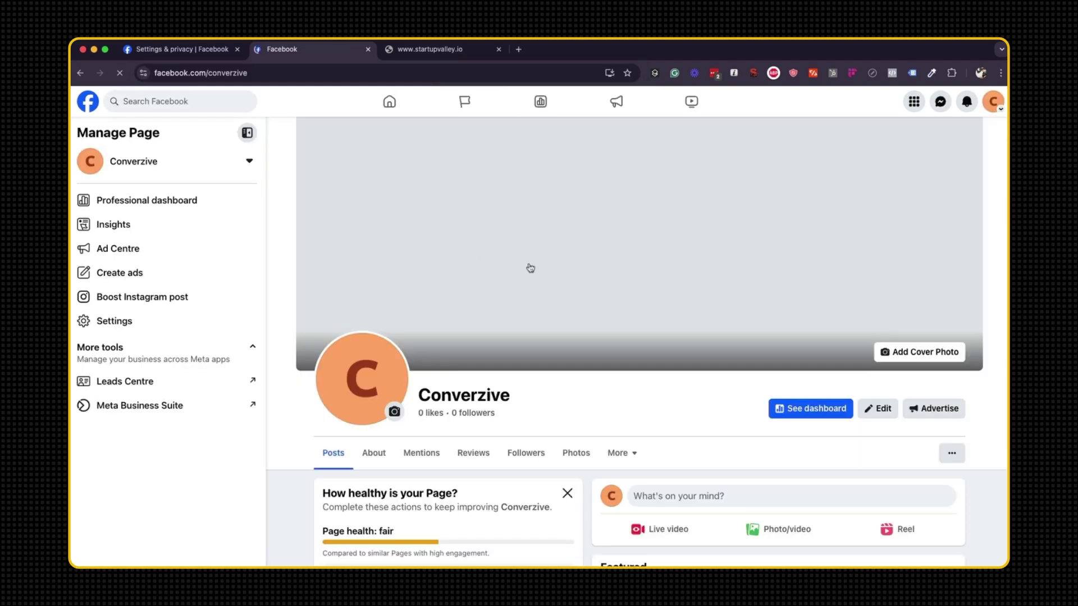
left_click(171, 51)
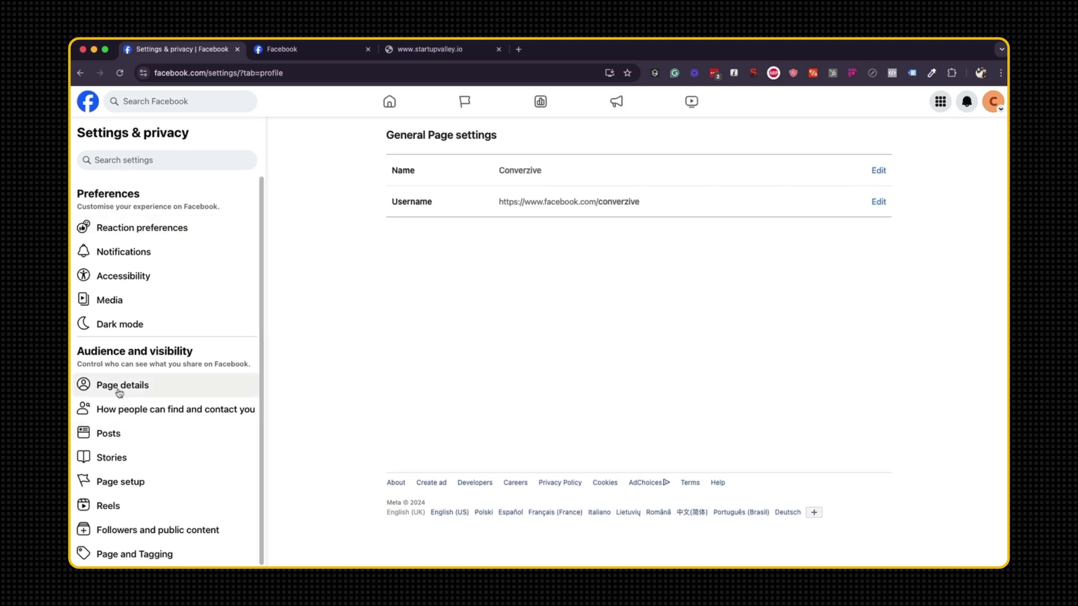
left_click(179, 485)
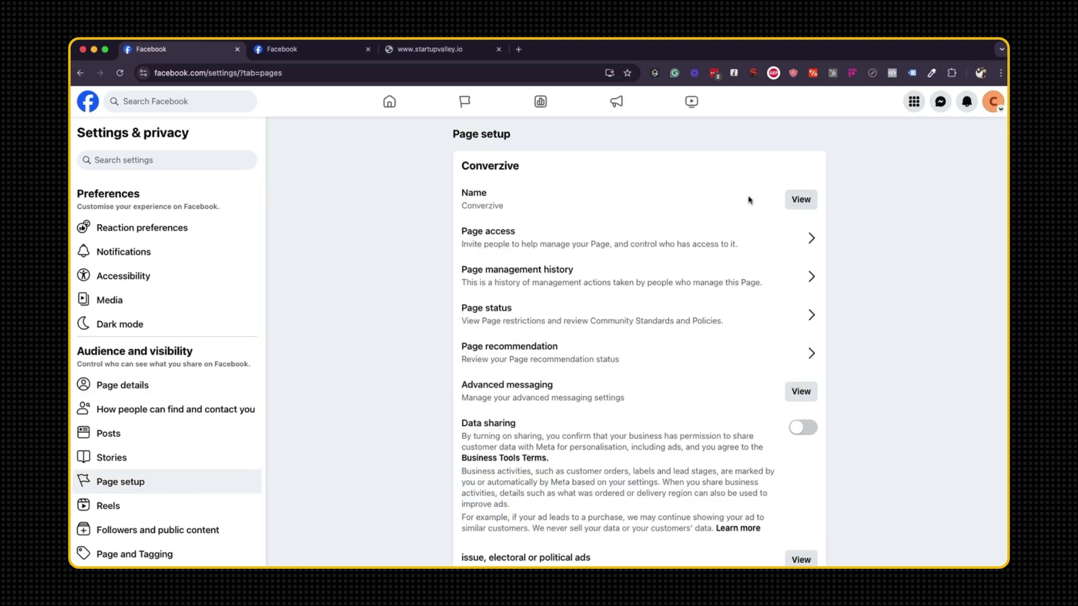
left_click(801, 205)
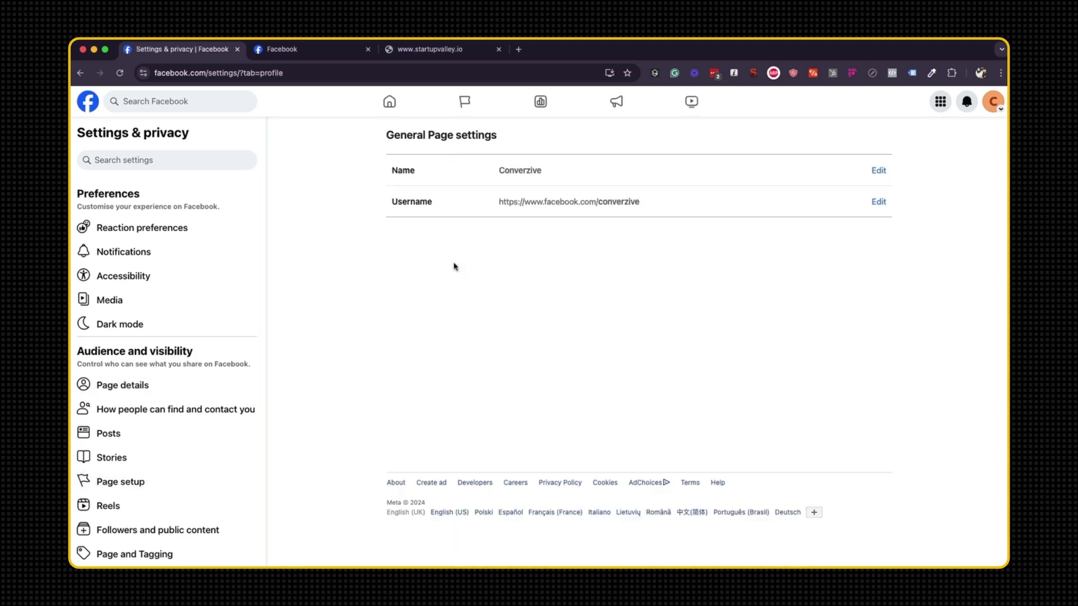